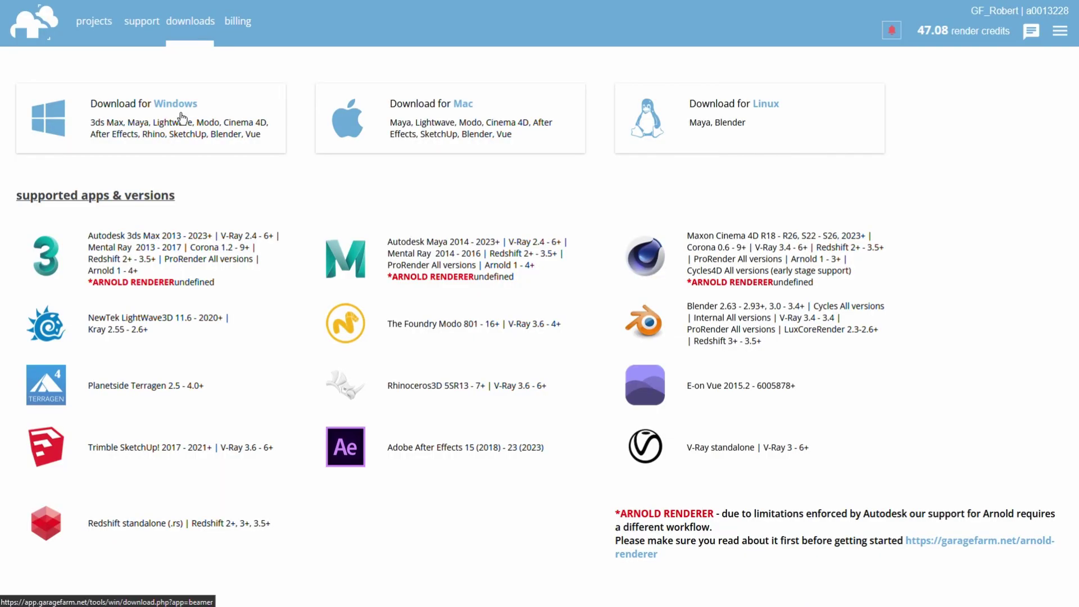
- Download the renderBeamer Windows installer, install it with the licence accepted, and launch it
left_click(181, 117)
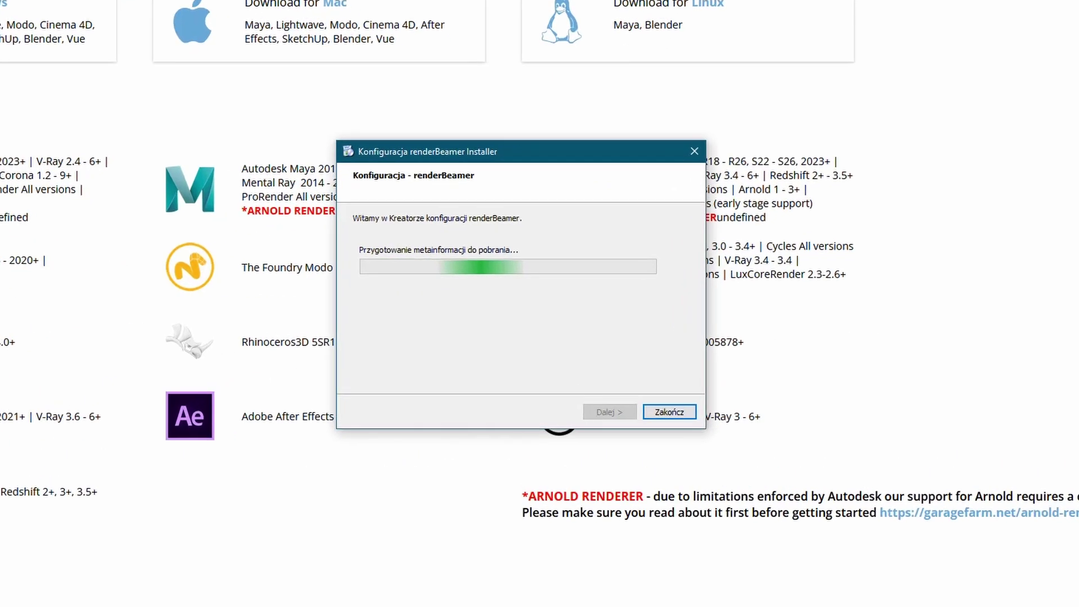
left_click(410, 374)
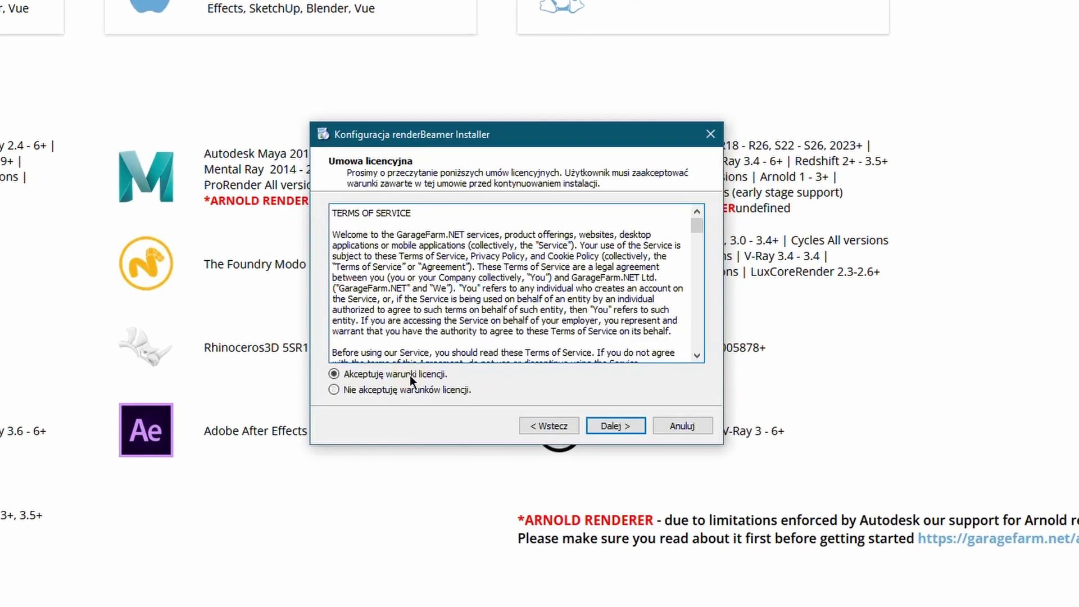
left_click(610, 426)
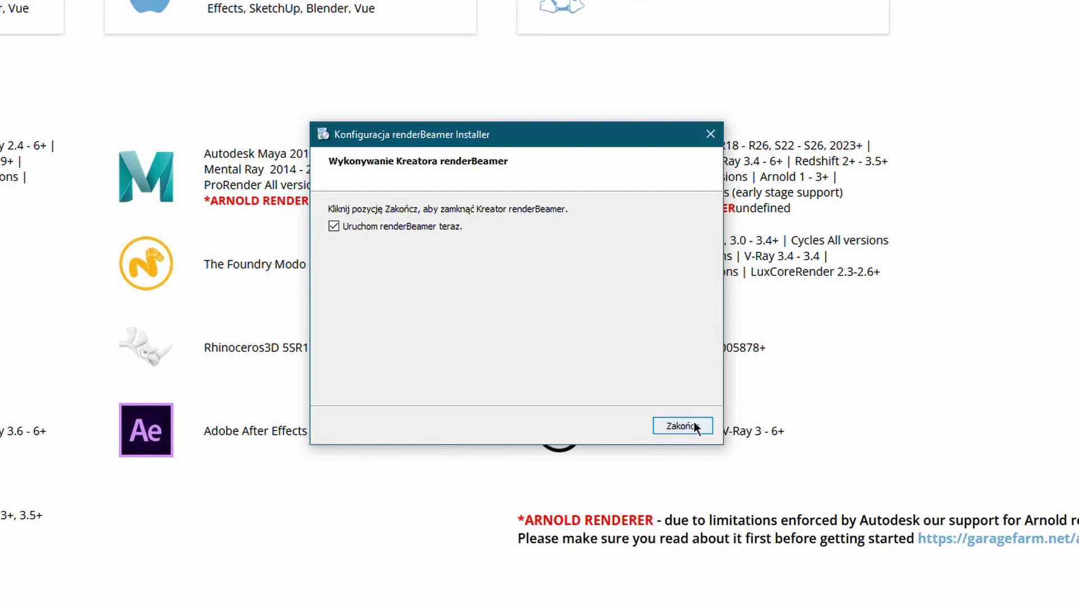
left_click(694, 426)
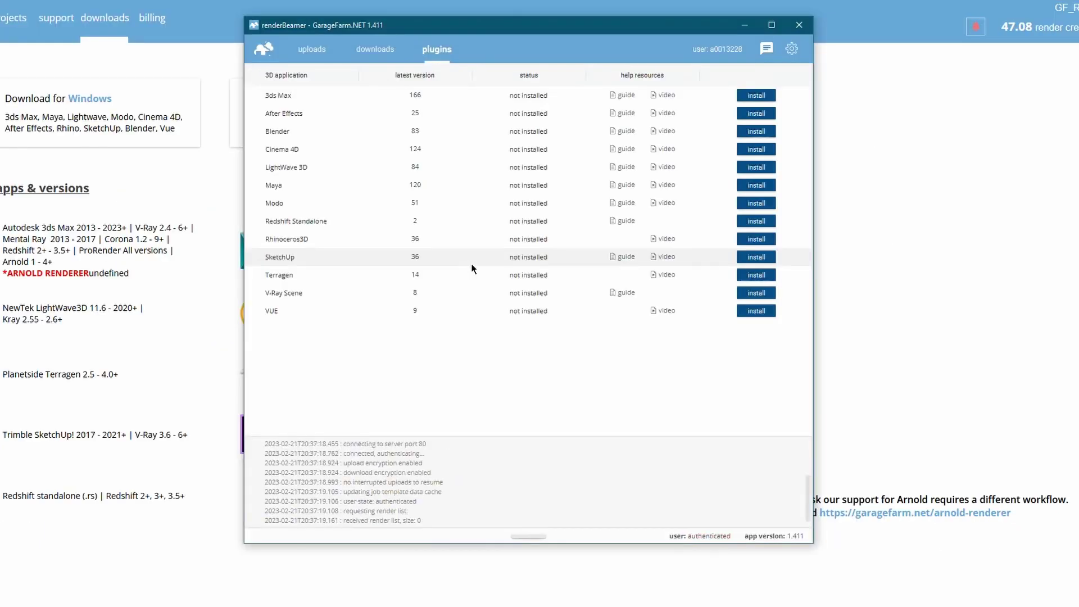
- Start installing the V-Ray Scene plugin from renderBeamer's plugins list
left_click(756, 293)
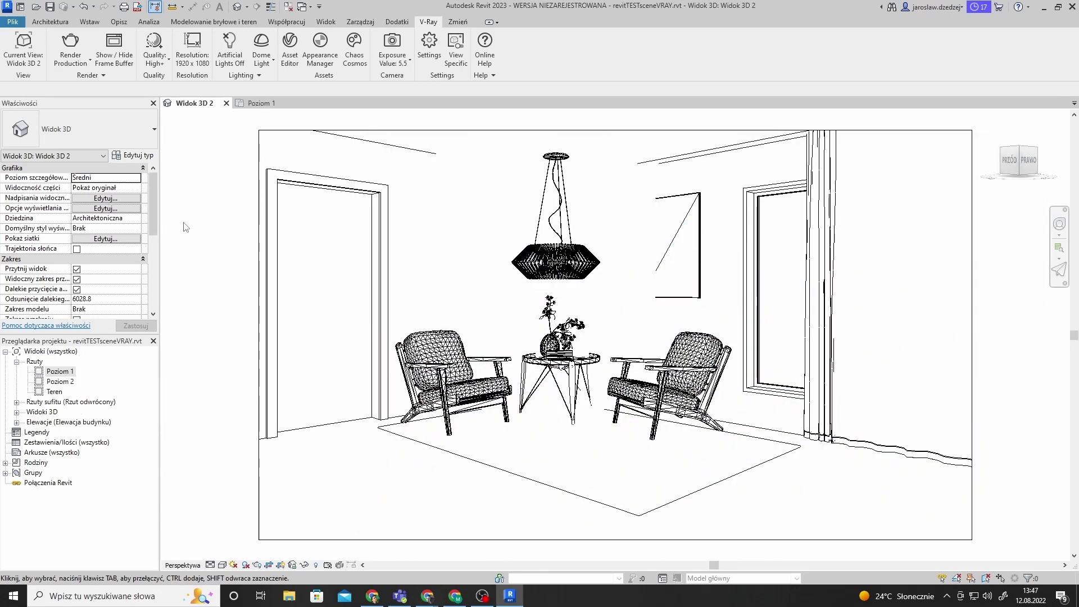
- Export the Revit 3D view with V-Ray settings as interior1VRAY_standalone.vrscene in testSCENE
left_click(101, 79)
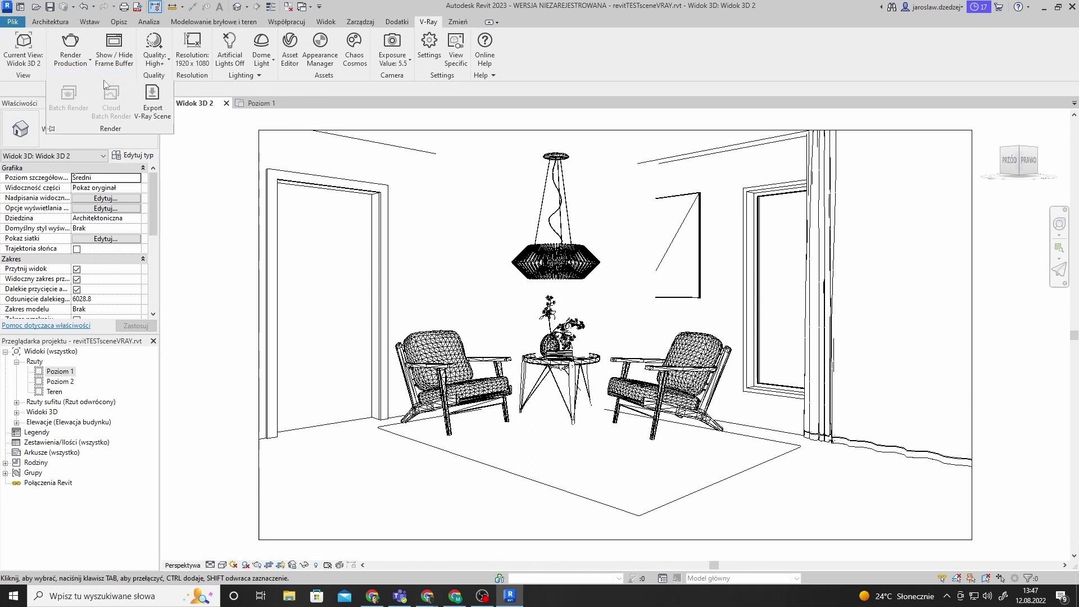
left_click(151, 100)
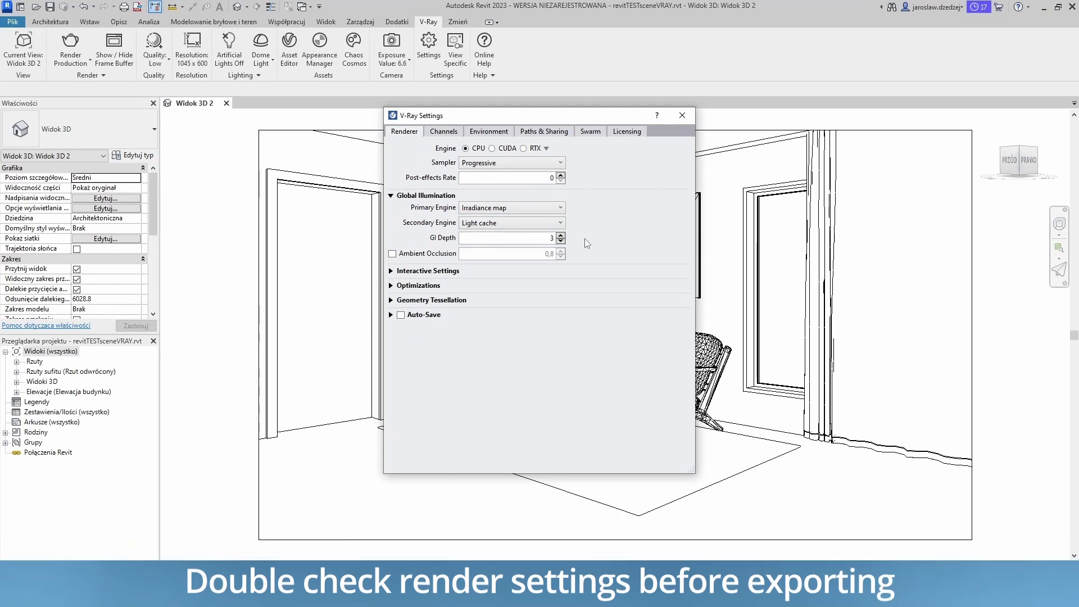
left_click(396, 272)
left_click(395, 273)
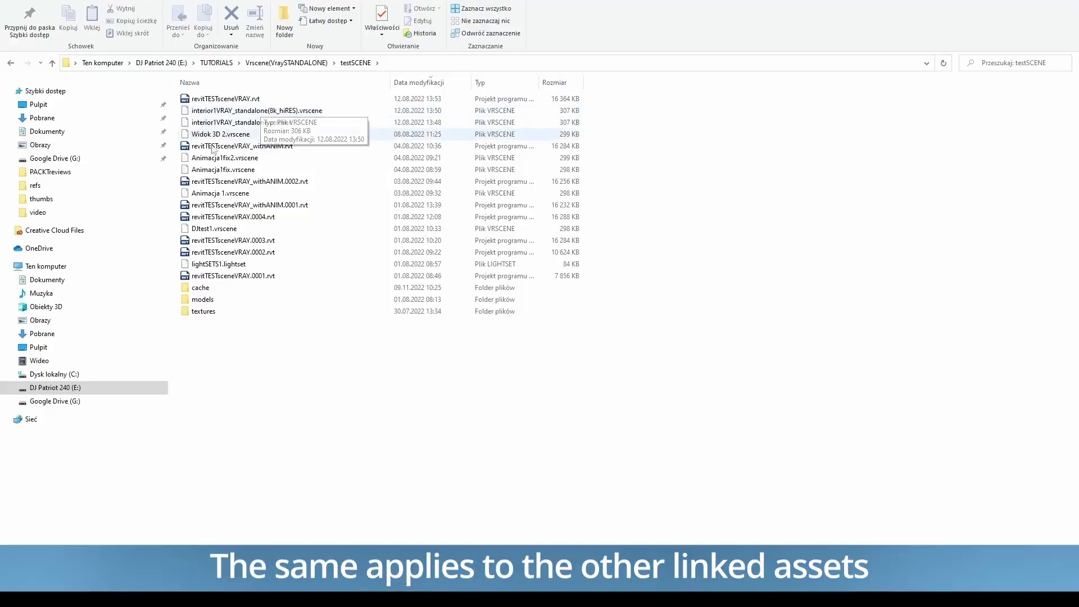
- Send interior1VRAY_standalone.vrscene to the render farm through the renderBeamer context-menu entry
double_click(206, 311)
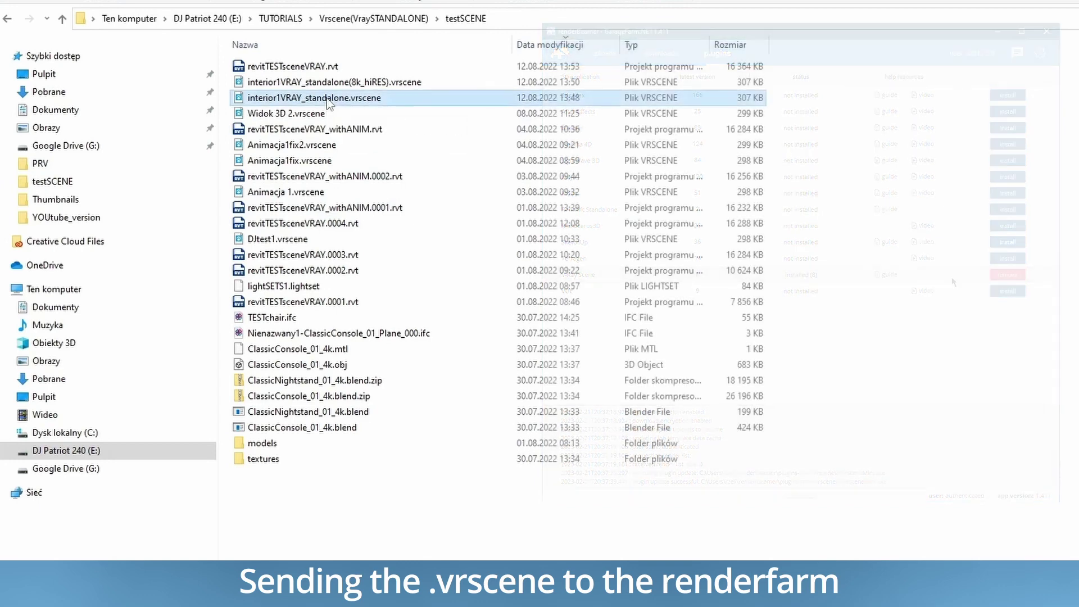
right_click(328, 99)
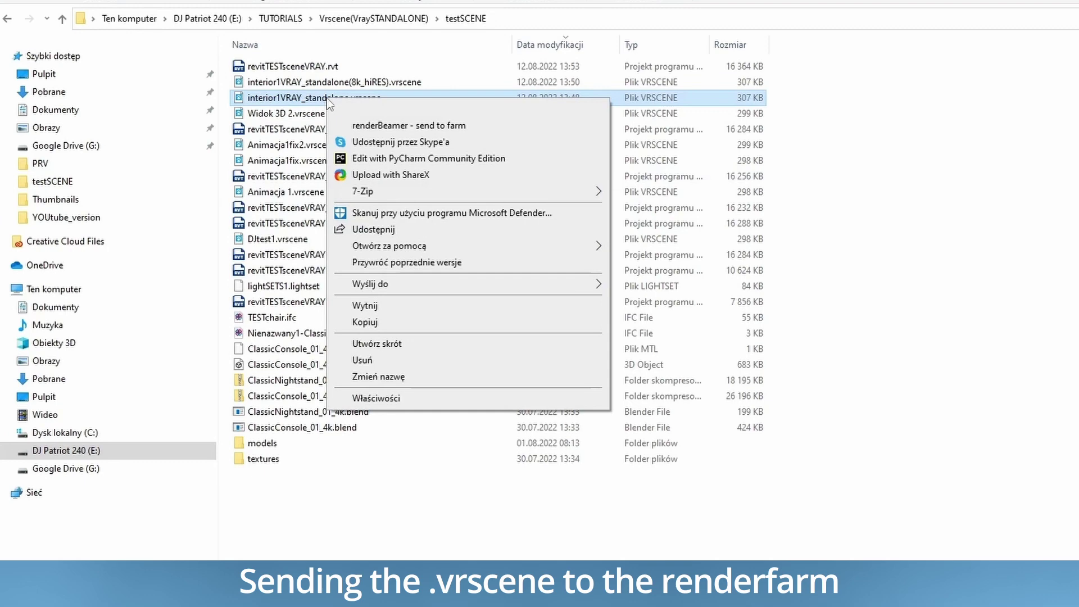
left_click(341, 126)
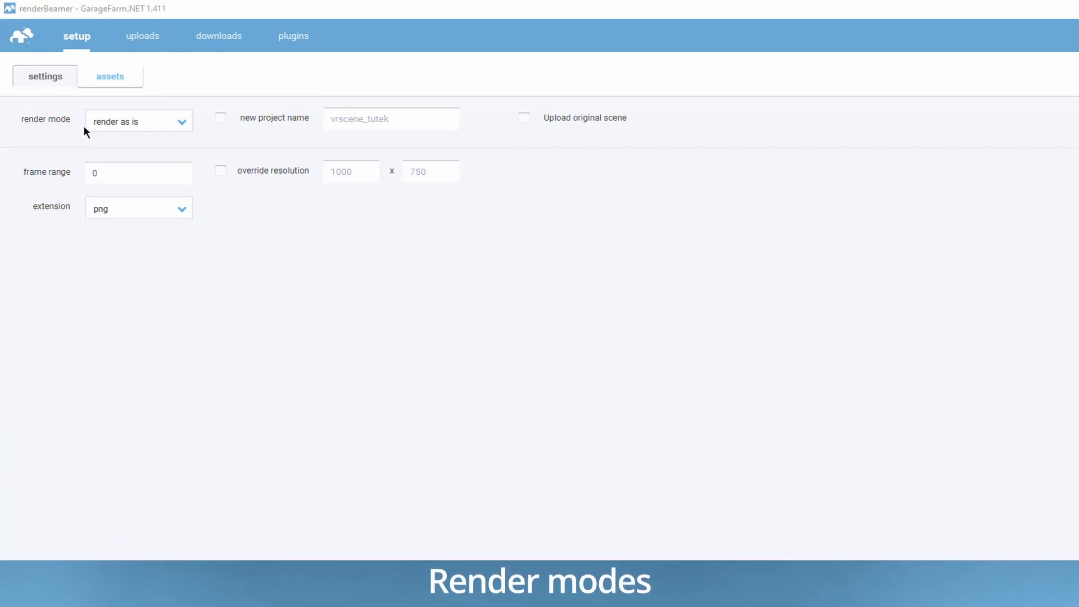
- Review the four render modes in the dropdown, keeping render as is selected
left_click(101, 128)
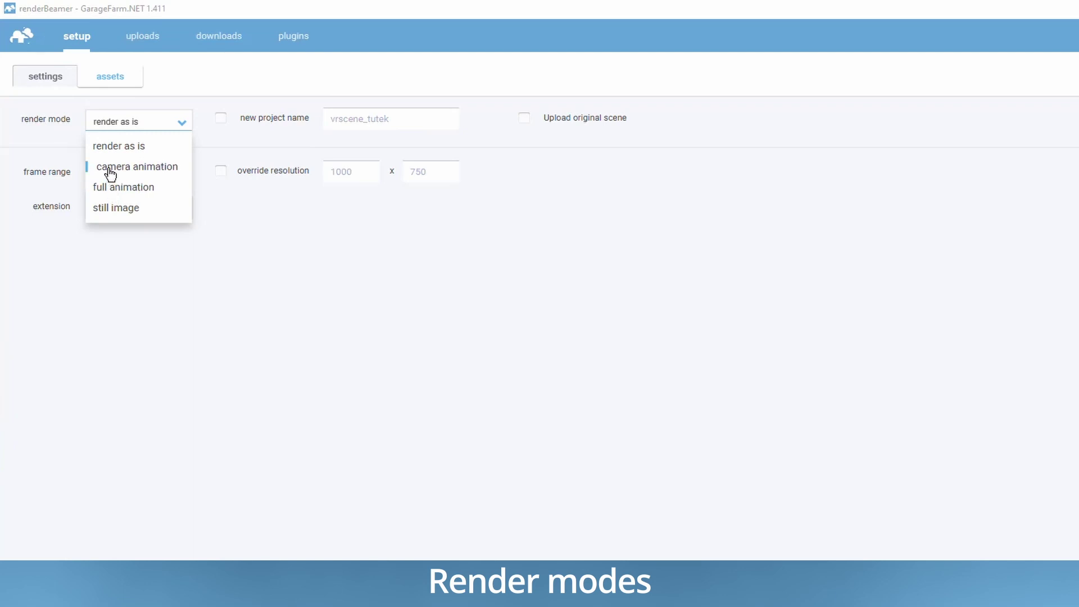
left_click(238, 206)
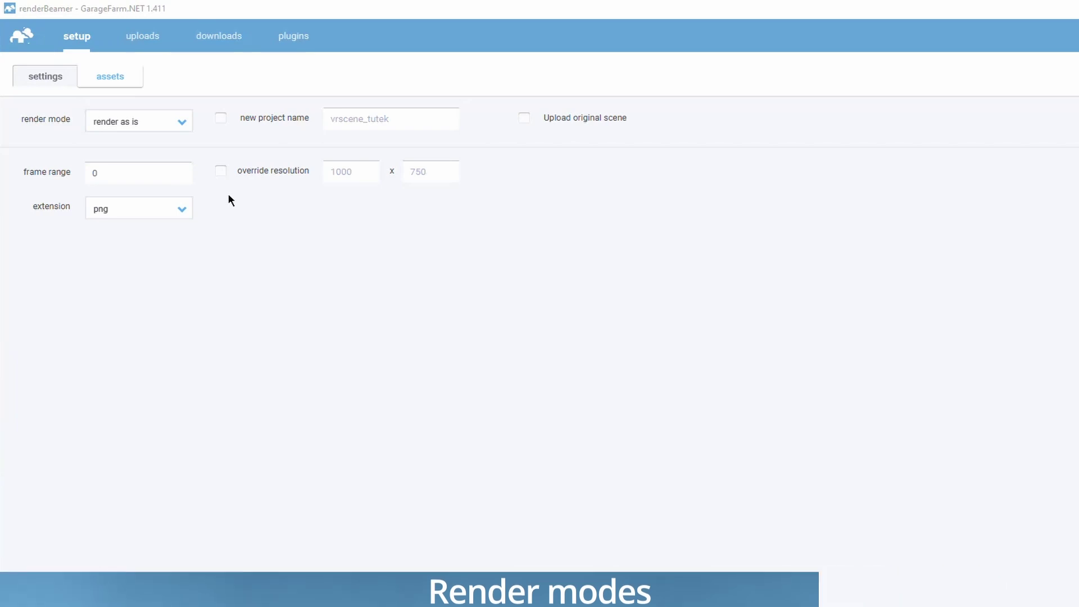
left_click(181, 122)
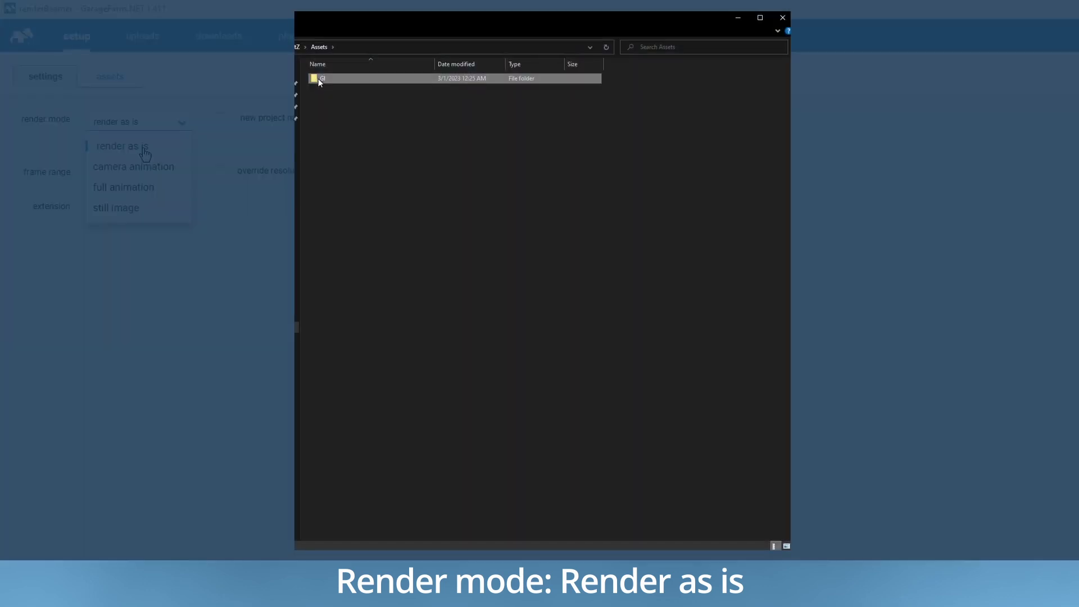
double_click(318, 79)
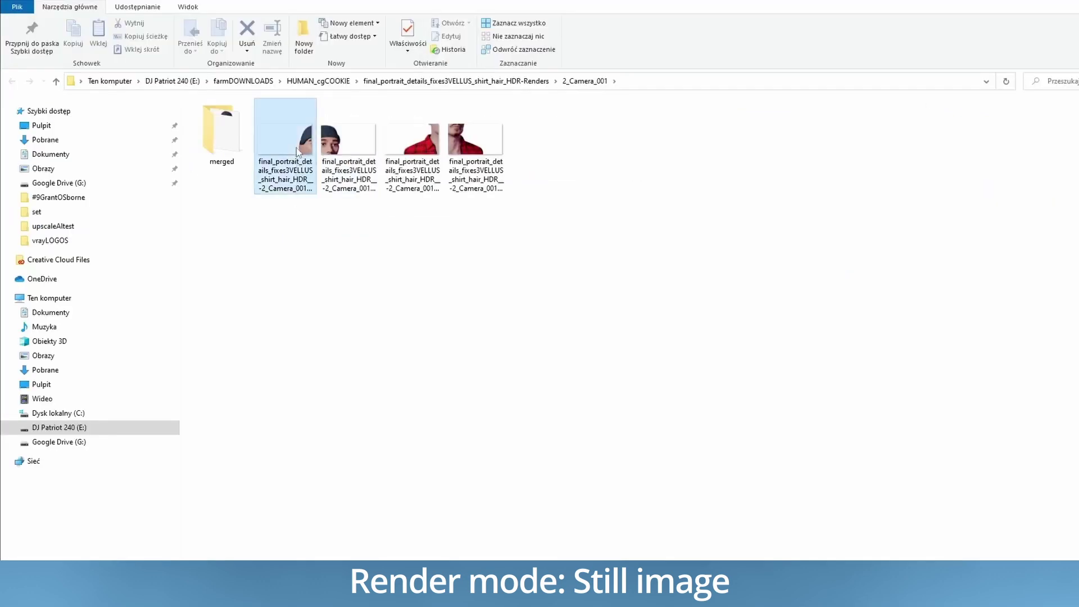
double_click(295, 148)
key("Right")
key("Right")
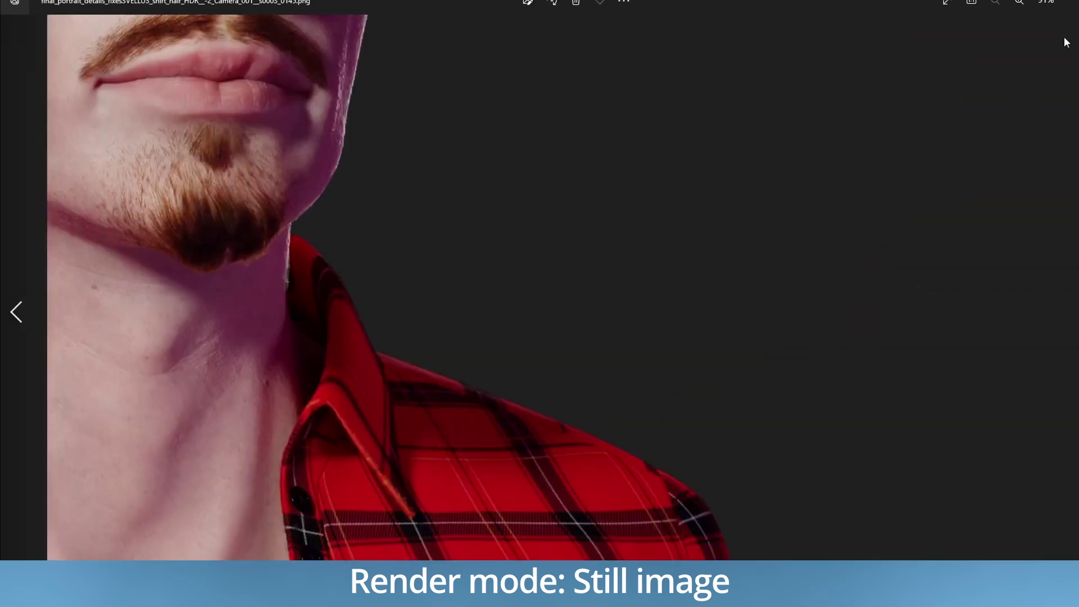
key("alt+F4")
key("Left")
key("Return")
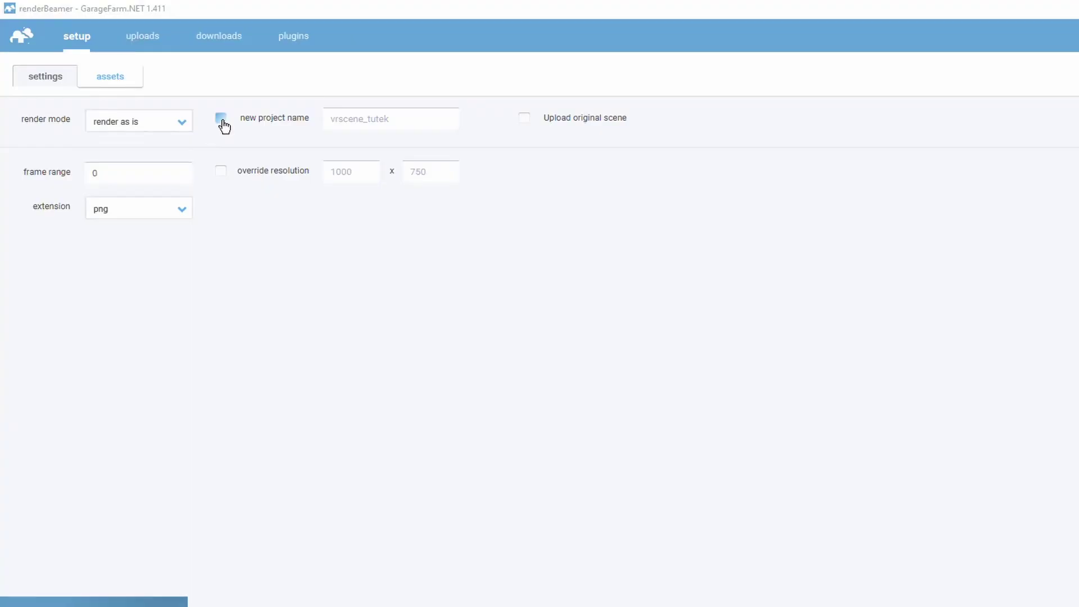
- Enable a custom project name and replace the existing name with 'My proje'
left_click(221, 118)
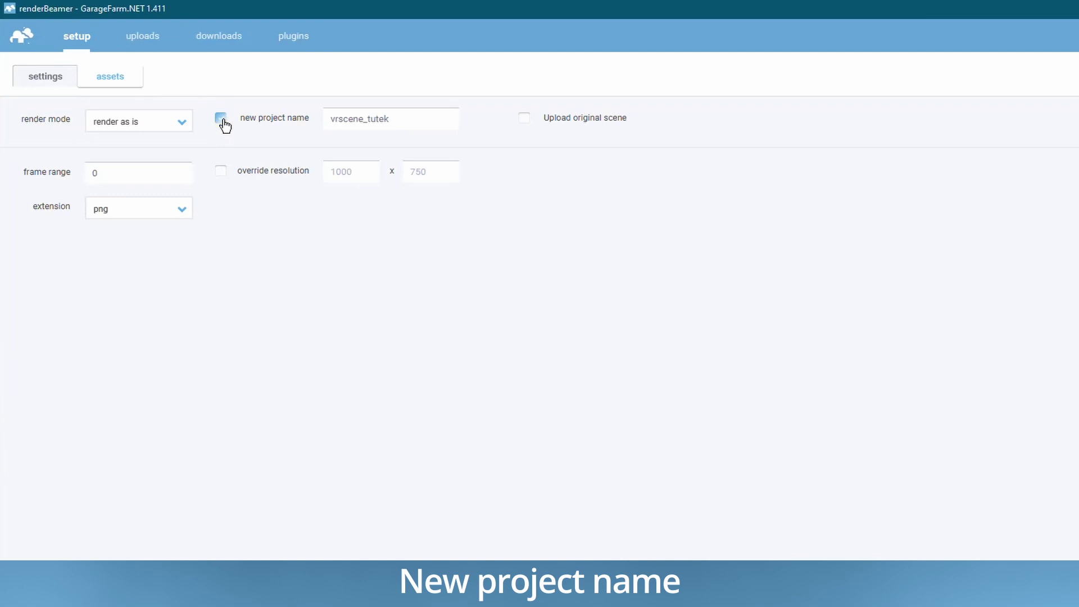
left_click(347, 118)
left_click_drag(399, 118, 313, 115)
type("My project")
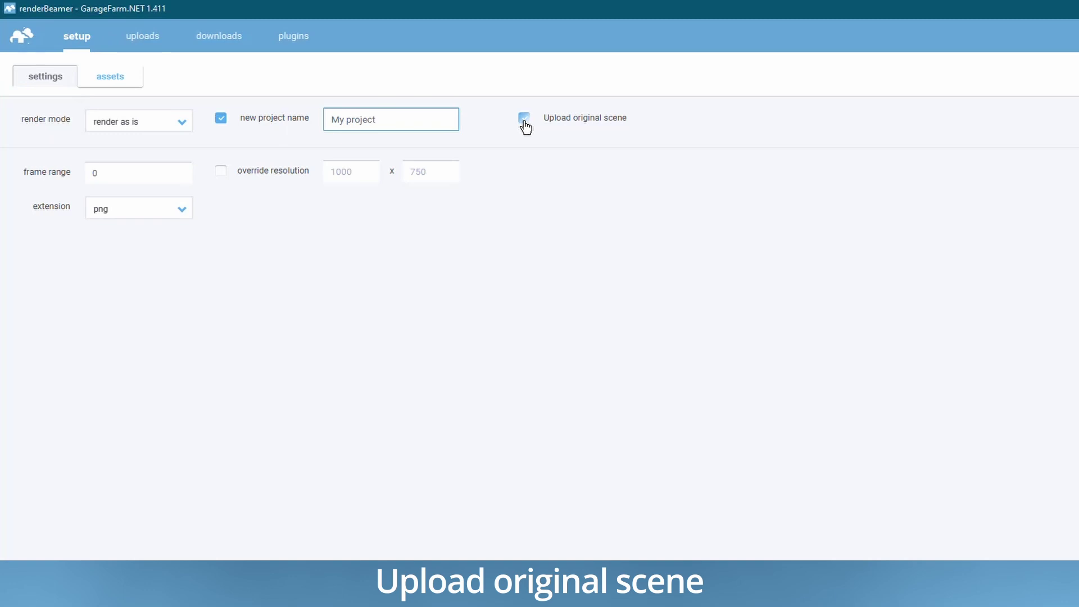
- Turn off Upload original scene and set the frame range to 100
left_click(523, 120)
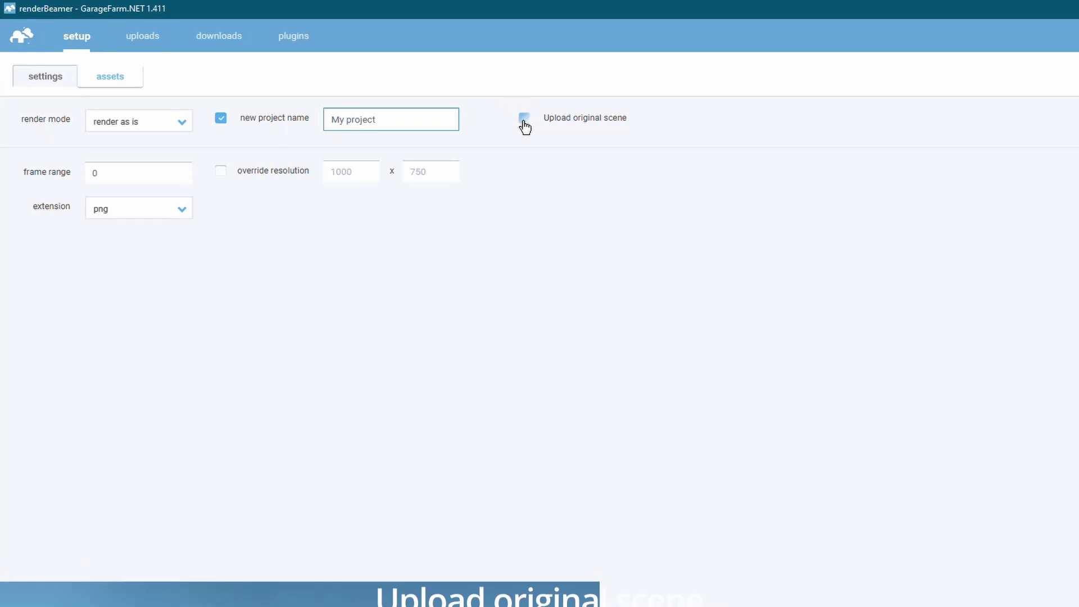
left_click_drag(109, 171, 73, 172)
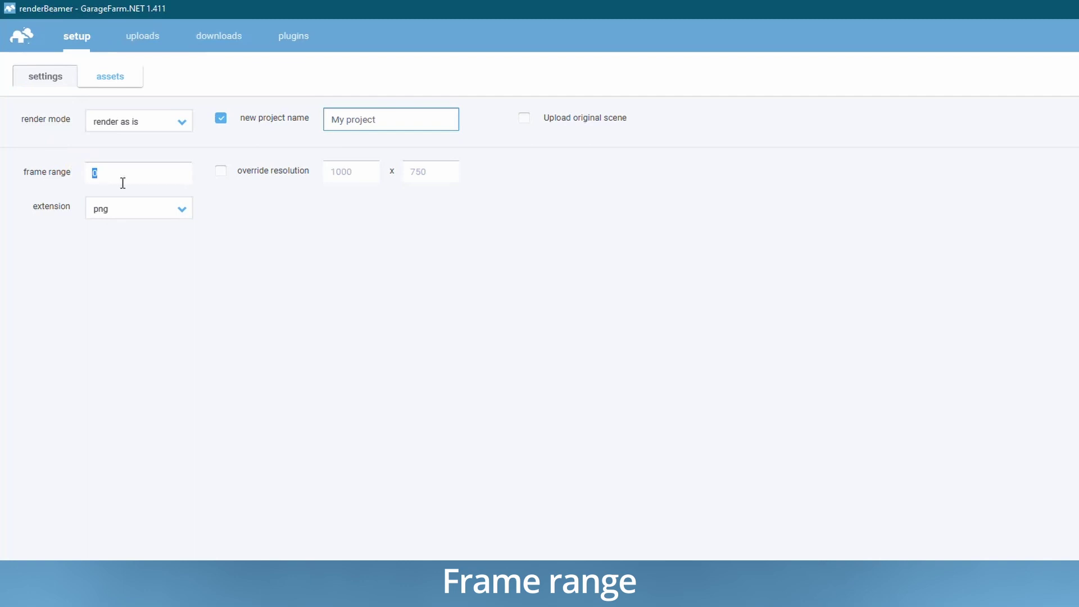
type("100")
- Override the output resolution to 2000 x 1500
left_click(220, 172)
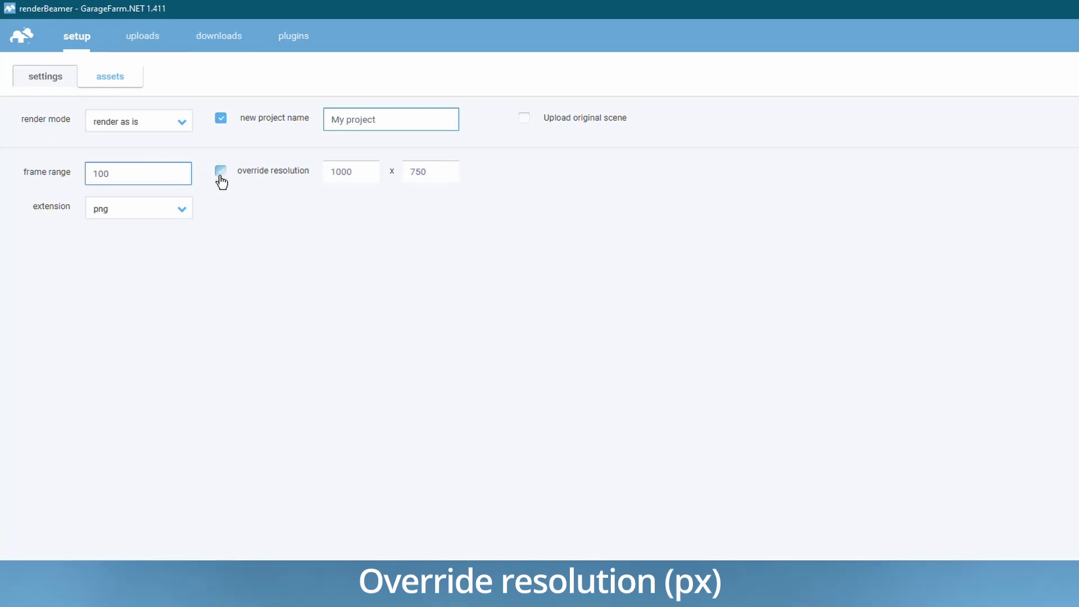
left_click(220, 174)
left_click(221, 180)
left_click_drag(361, 173, 304, 175)
type("2000")
left_click_drag(432, 171, 382, 168)
type("1500")
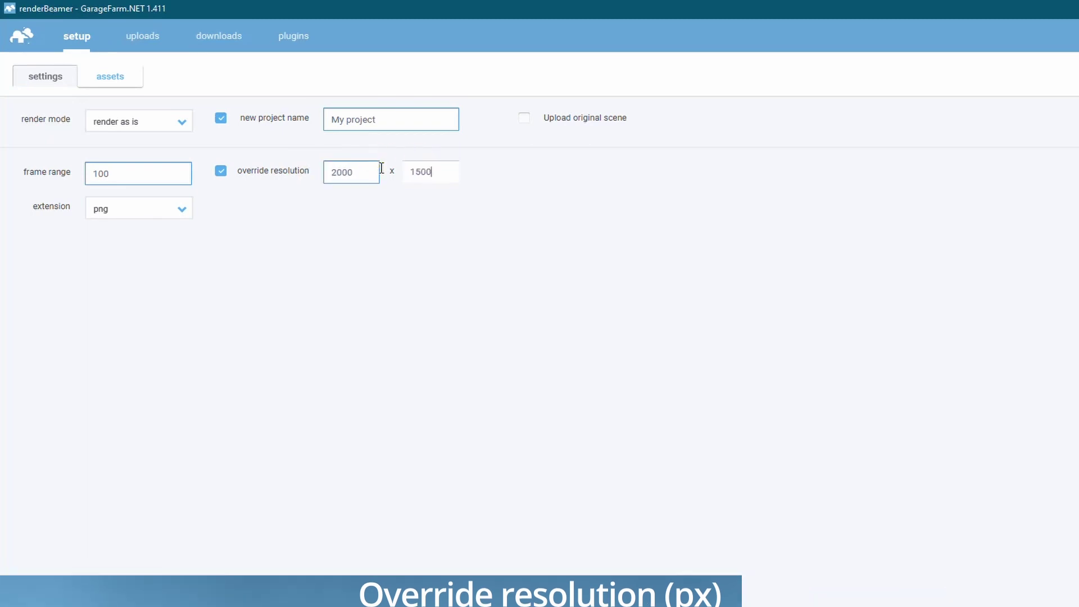
left_click(168, 213)
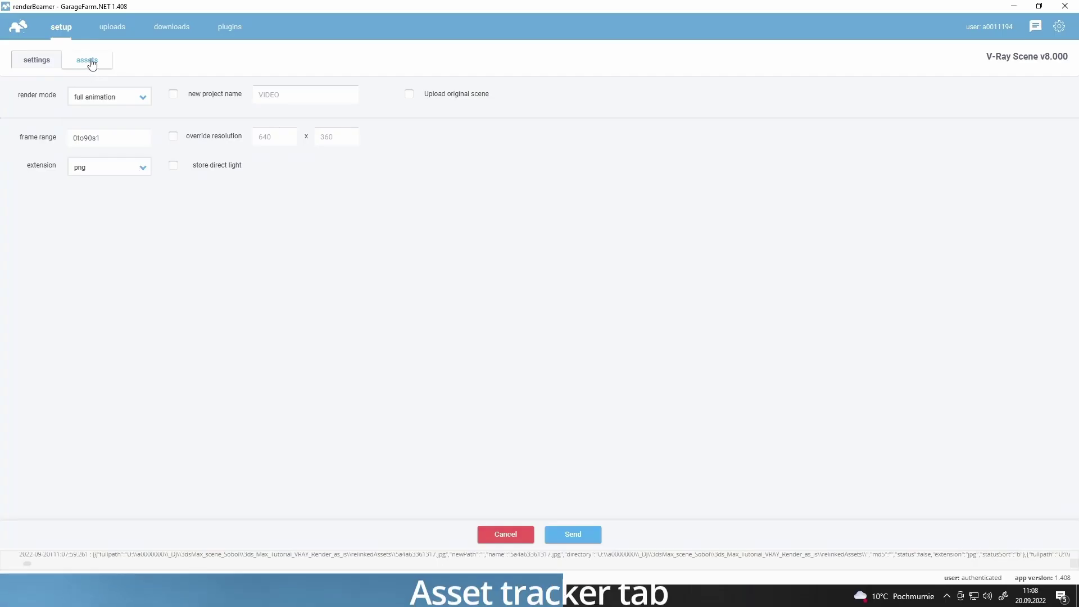
- Relink all scene assets to the relinkedAssets folder and ignore any missing assets
left_click(90, 62)
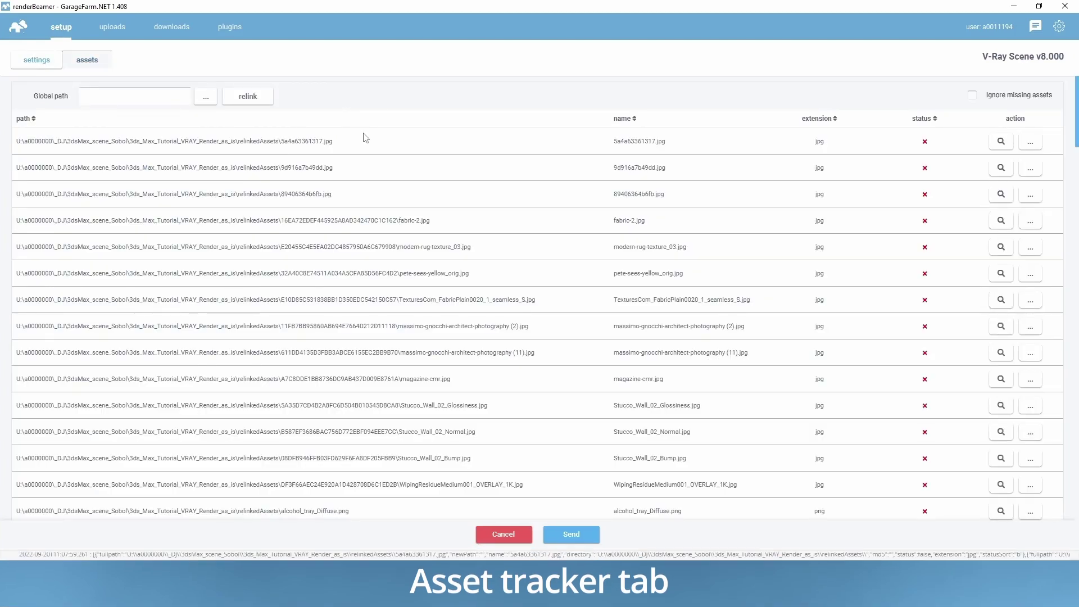
scroll(365, 138, "down", 2)
scroll(370, 144, "down", 3)
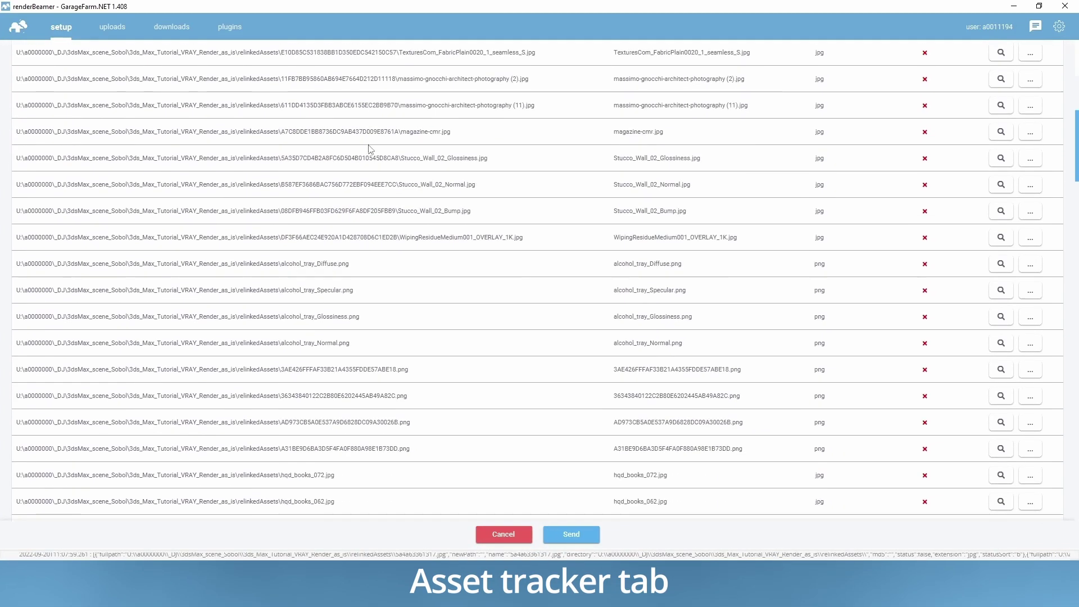
scroll(471, 184, "down", 5)
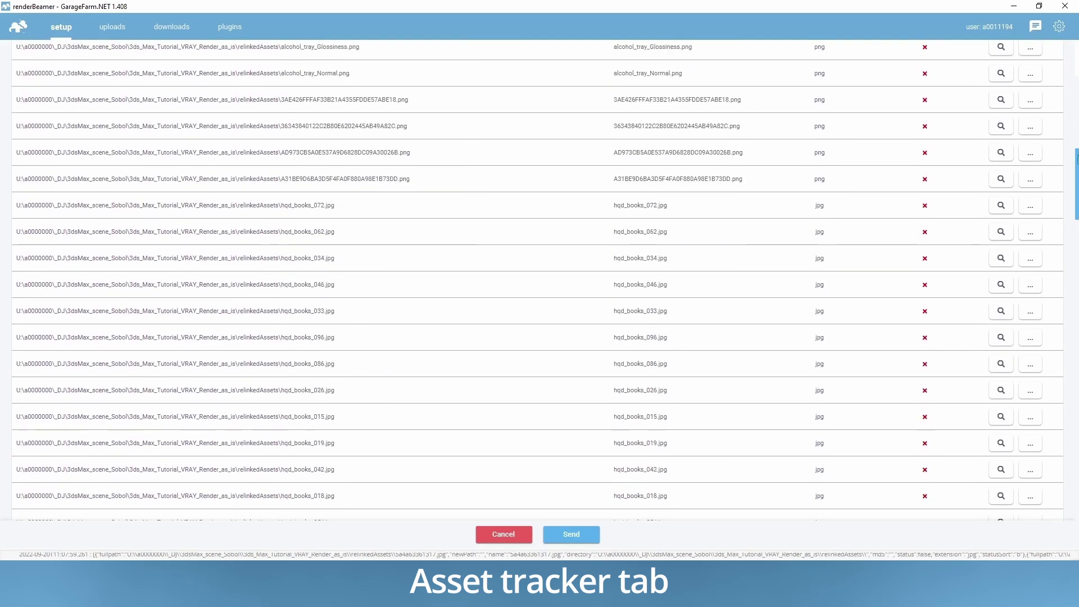
left_click_drag(1077, 171, 1069, 26)
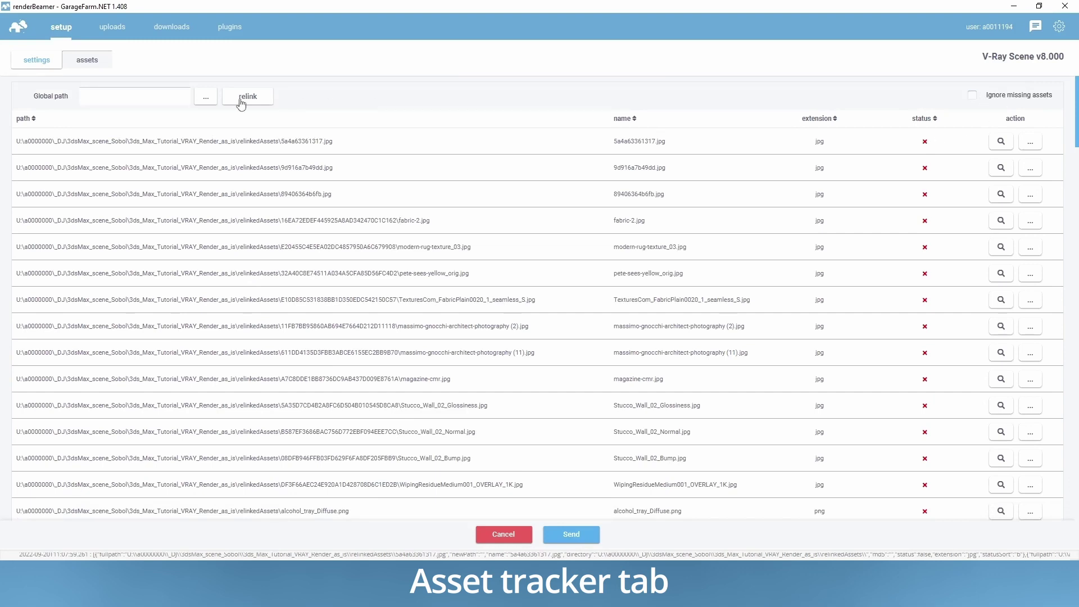
left_click(208, 100)
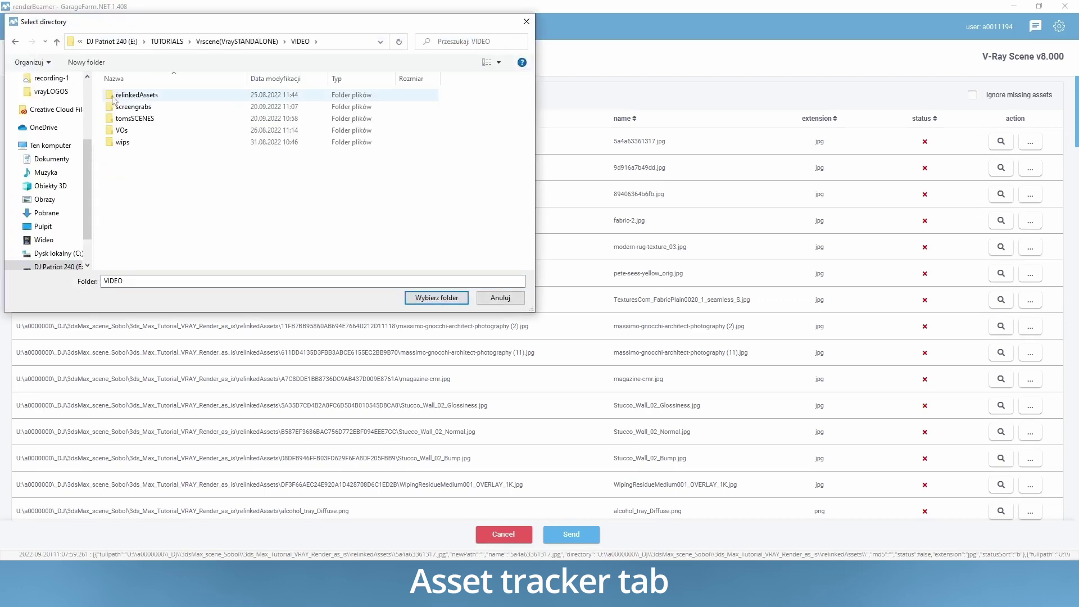
left_click(436, 297)
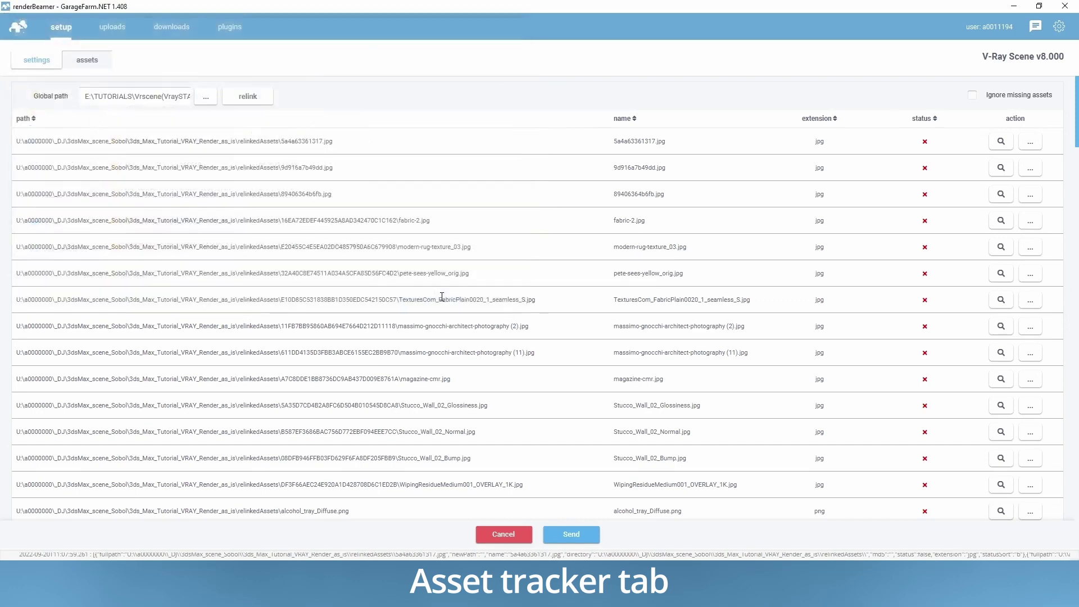
left_click(260, 100)
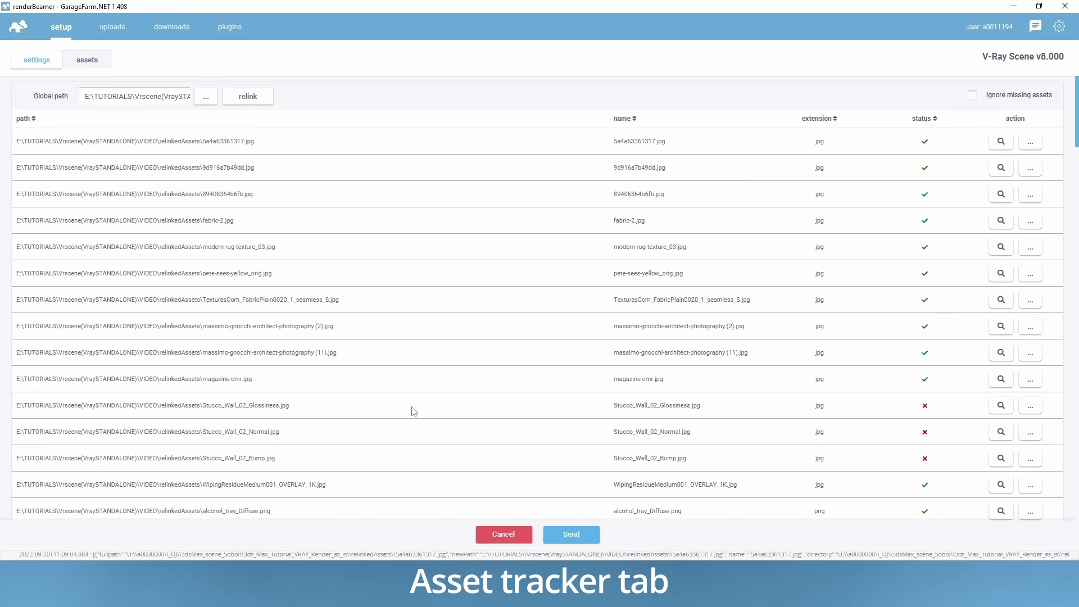
left_click(972, 95)
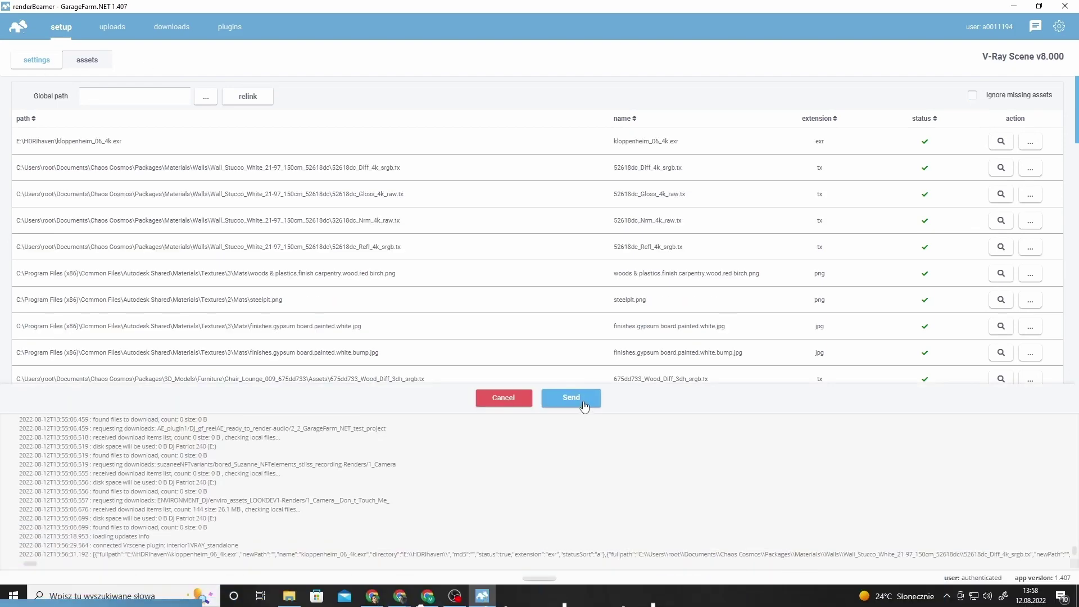
- Upload the interior1VRAY_standalone.vrscene project and open it in the GarageFarm web manager
left_click(584, 403)
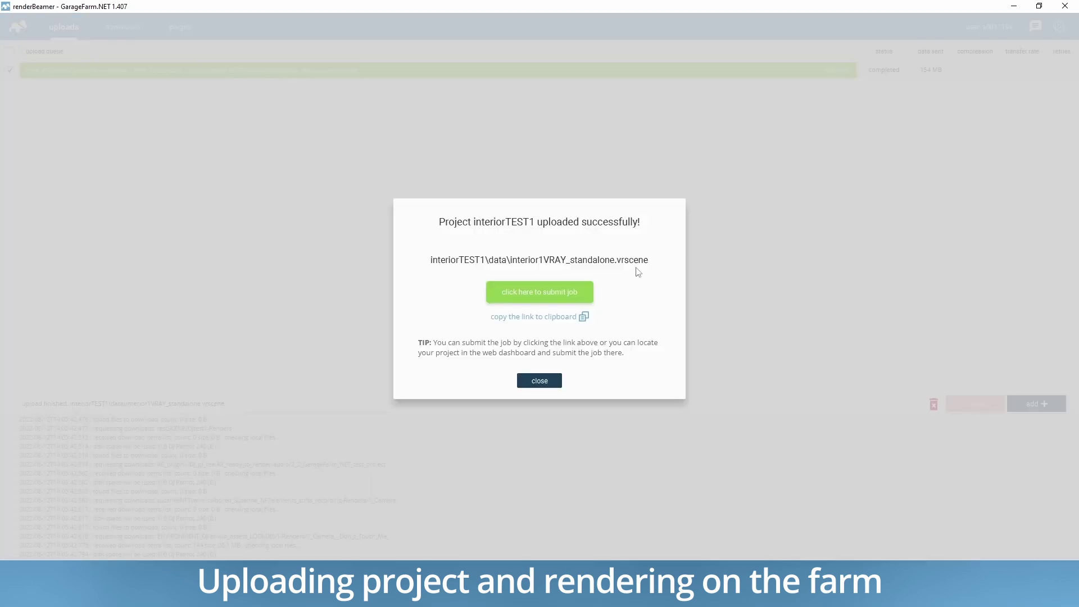
left_click(549, 298)
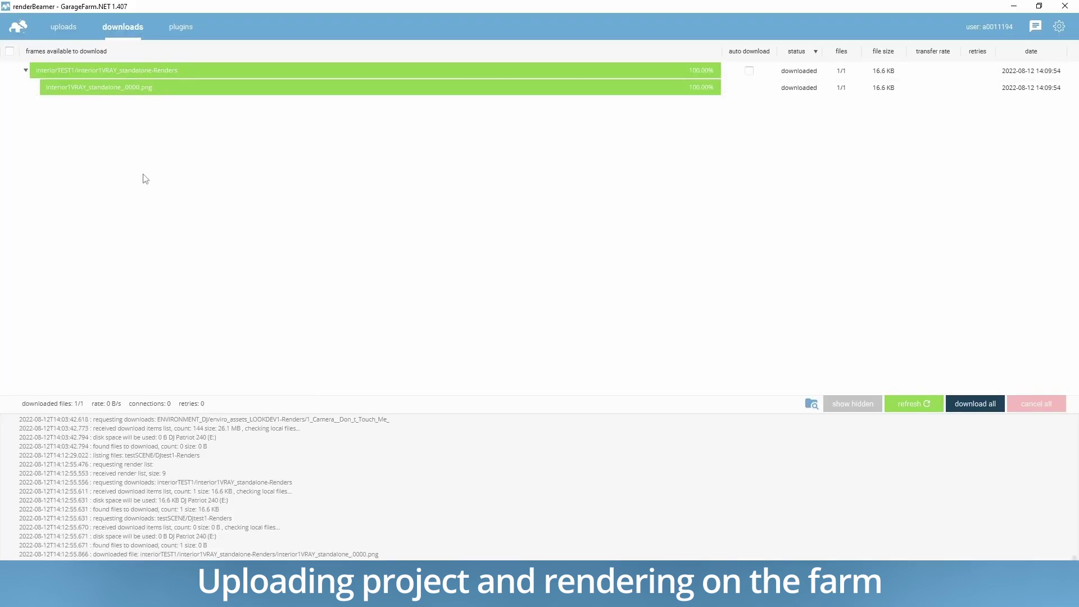
- Open the local folder holding the downloaded interior1VRAY_standalone PNG render frames
left_click(8, 88)
right_click(135, 94)
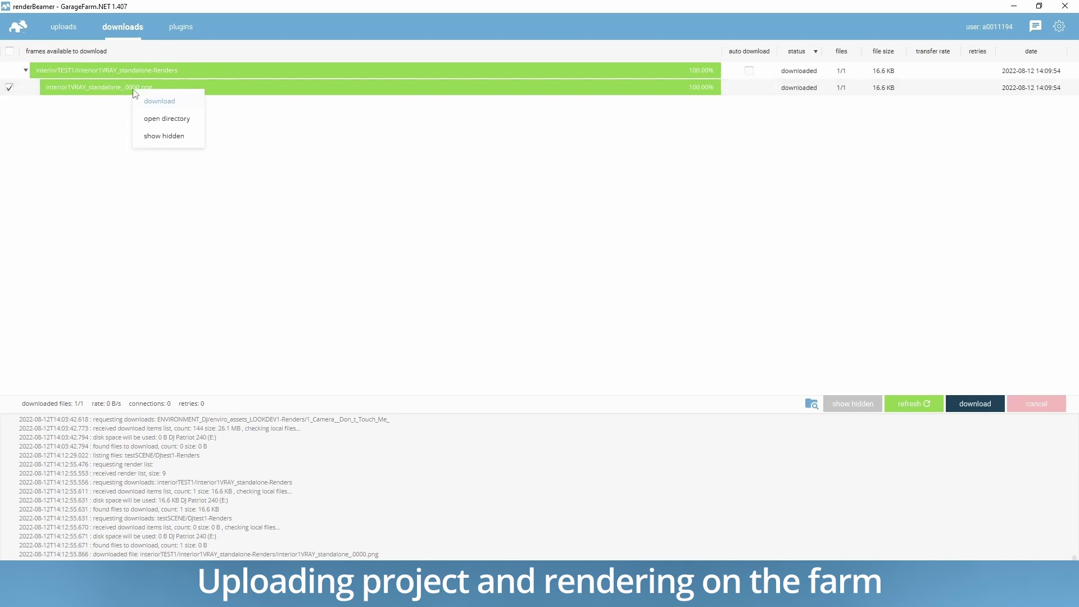
left_click(169, 118)
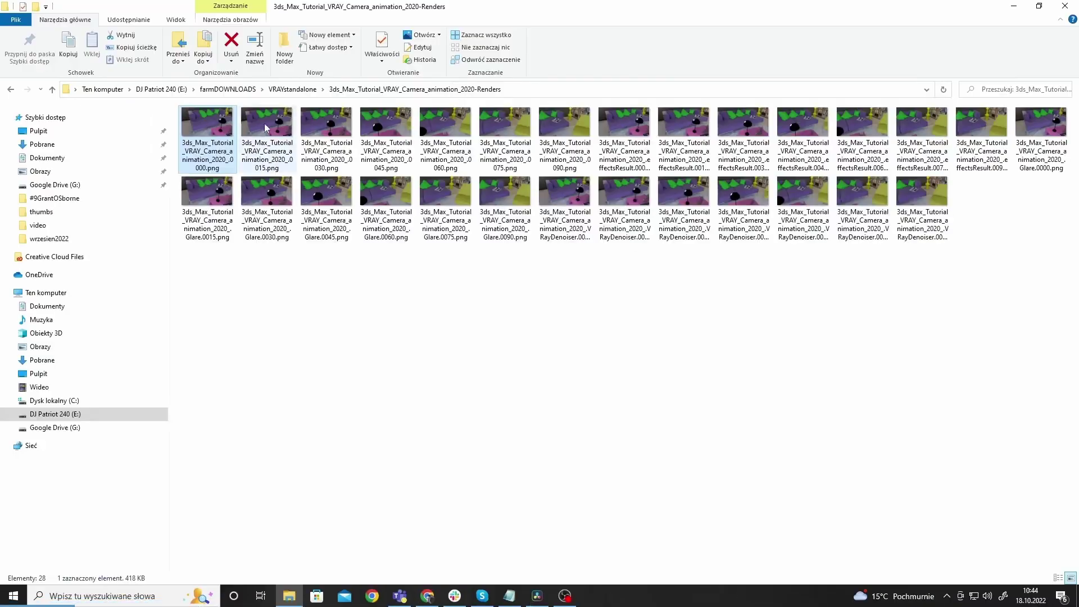